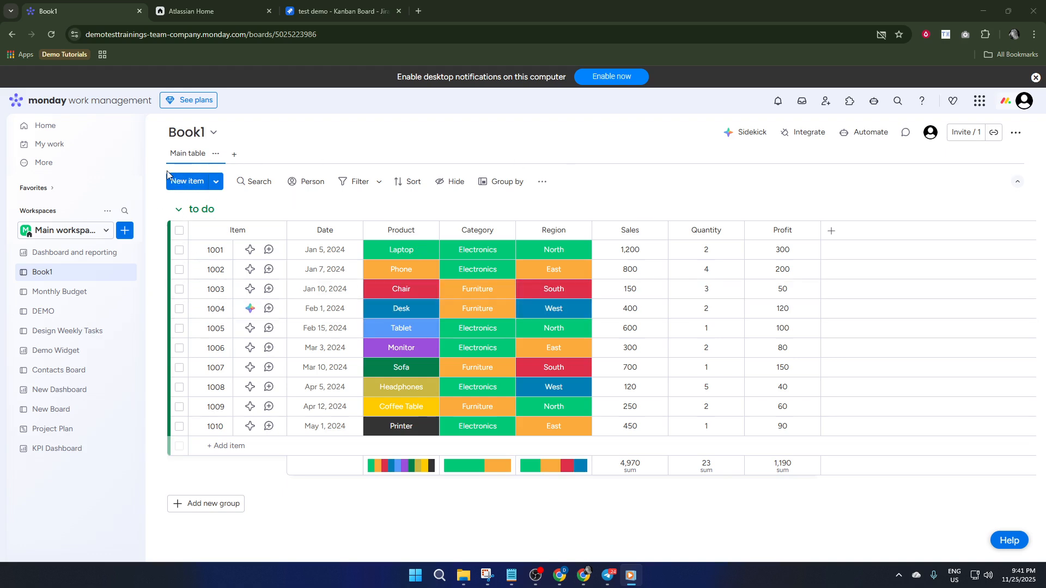
# - Add a Connect boards column to the Book1 board and connect it to the Monthly Budget board
pyautogui.click(831, 233)
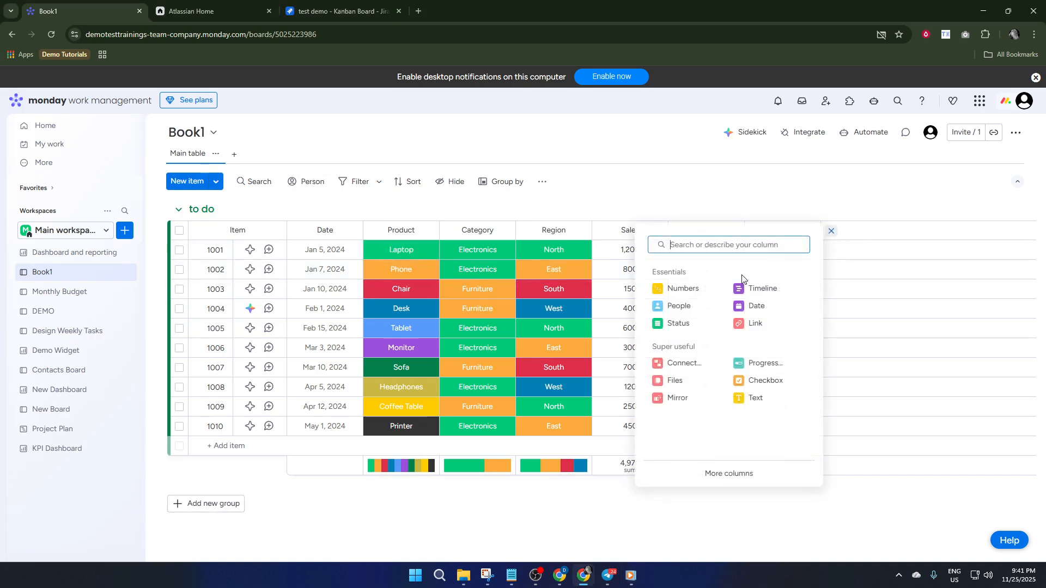
pyautogui.click(683, 368)
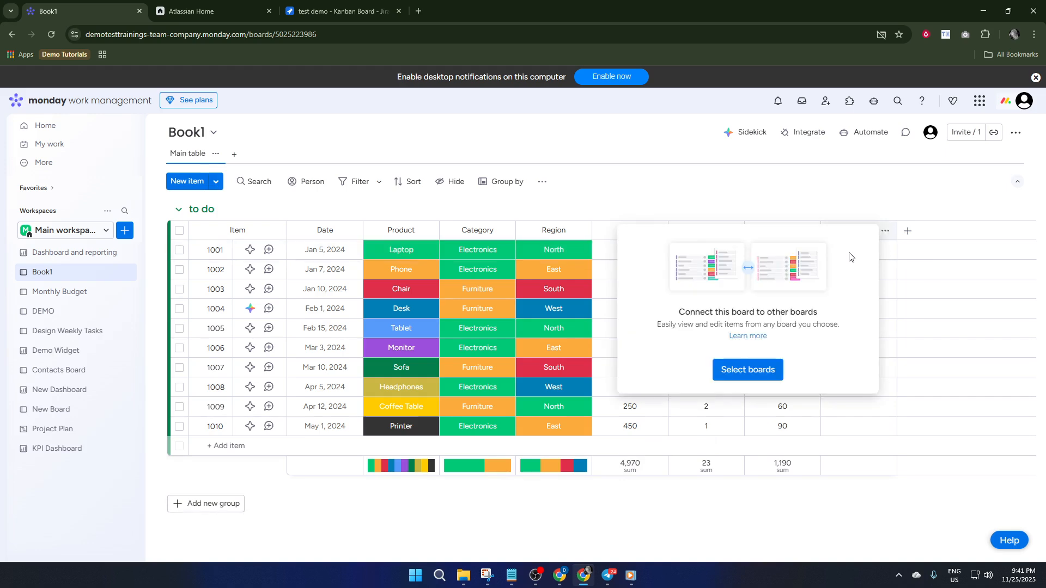
pyautogui.click(748, 370)
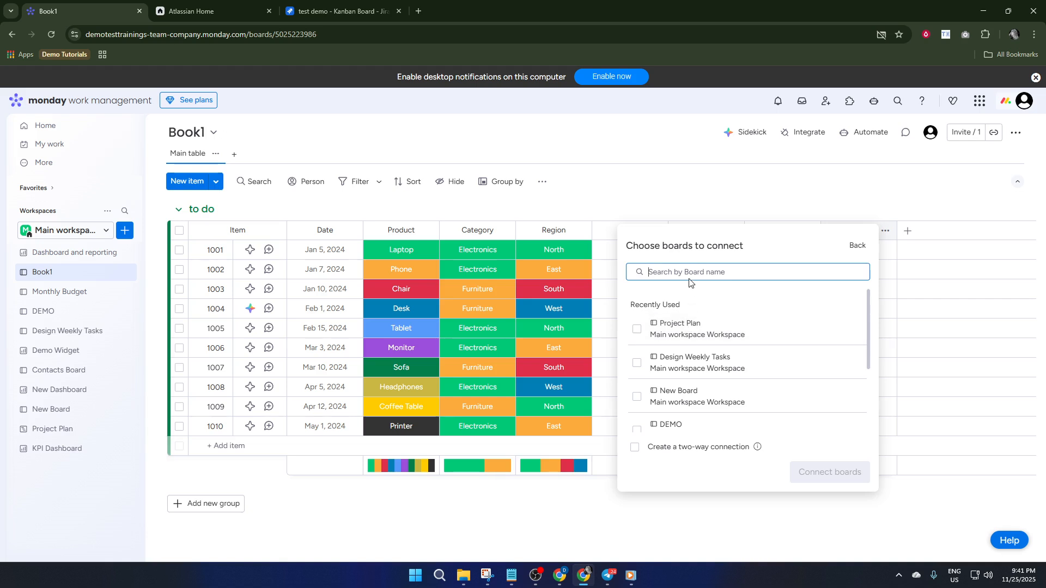
pyautogui.write('mon')
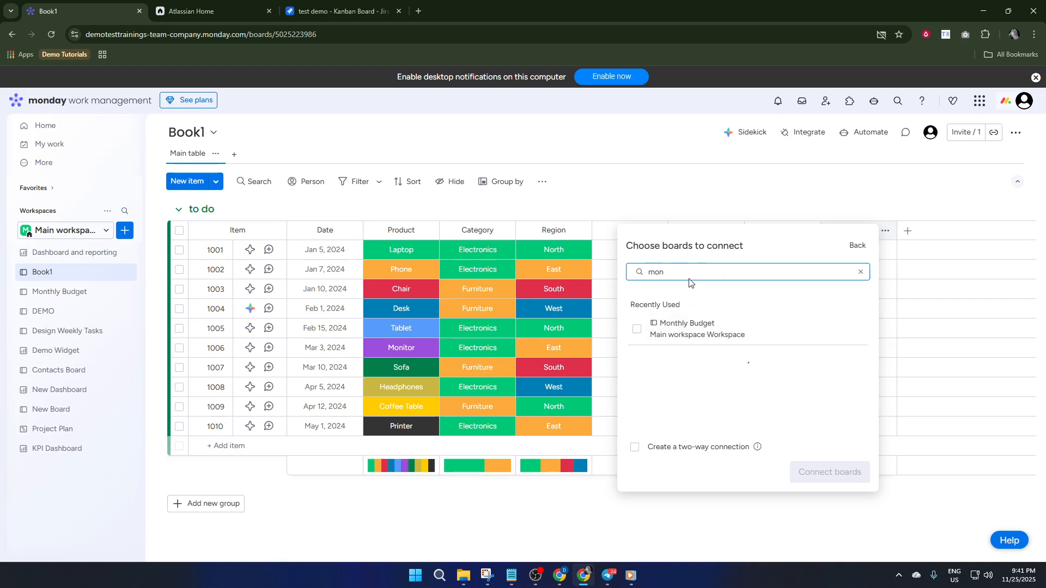
pyautogui.click(694, 333)
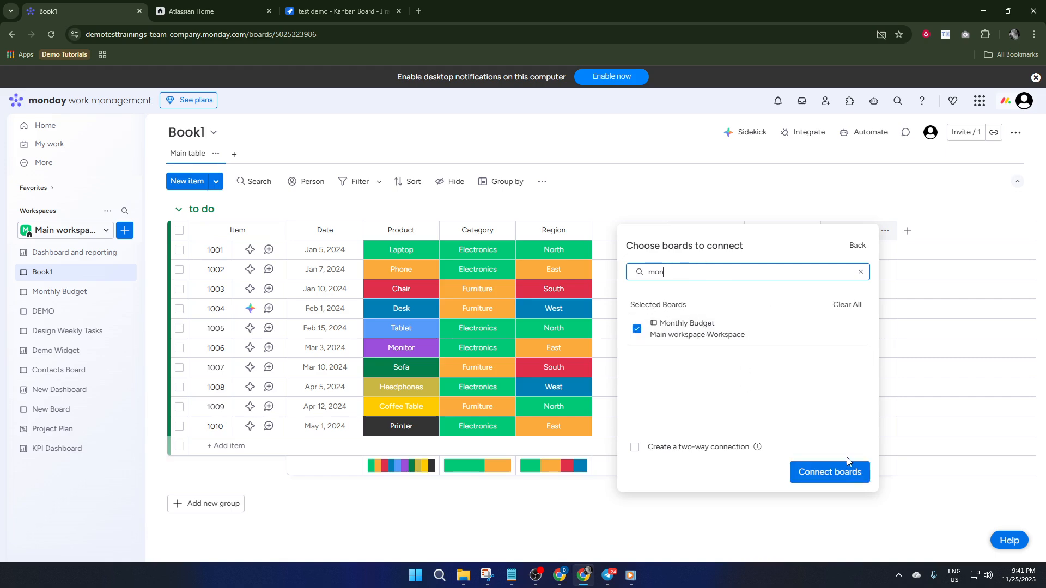
pyautogui.click(843, 484)
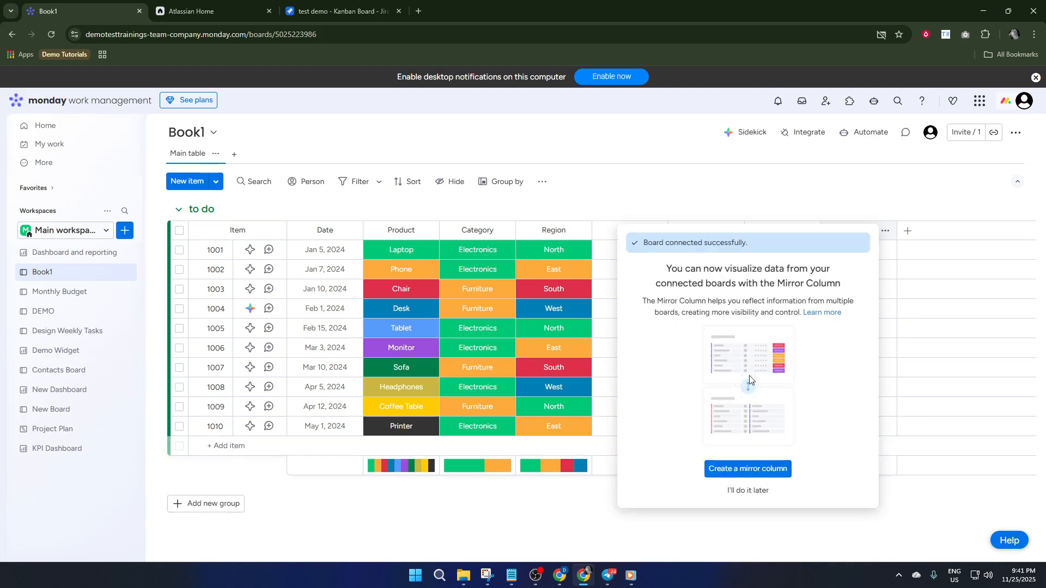
# - Create a mirror column that shows Total Q1 from the Monthly Budget board, summarised as Sum
pyautogui.click(749, 469)
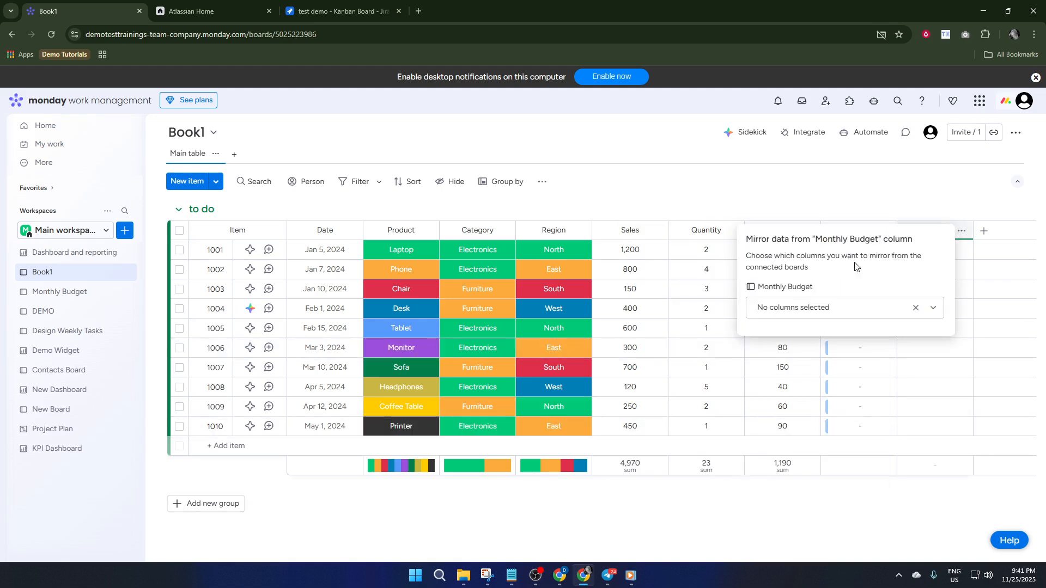
pyautogui.click(849, 312)
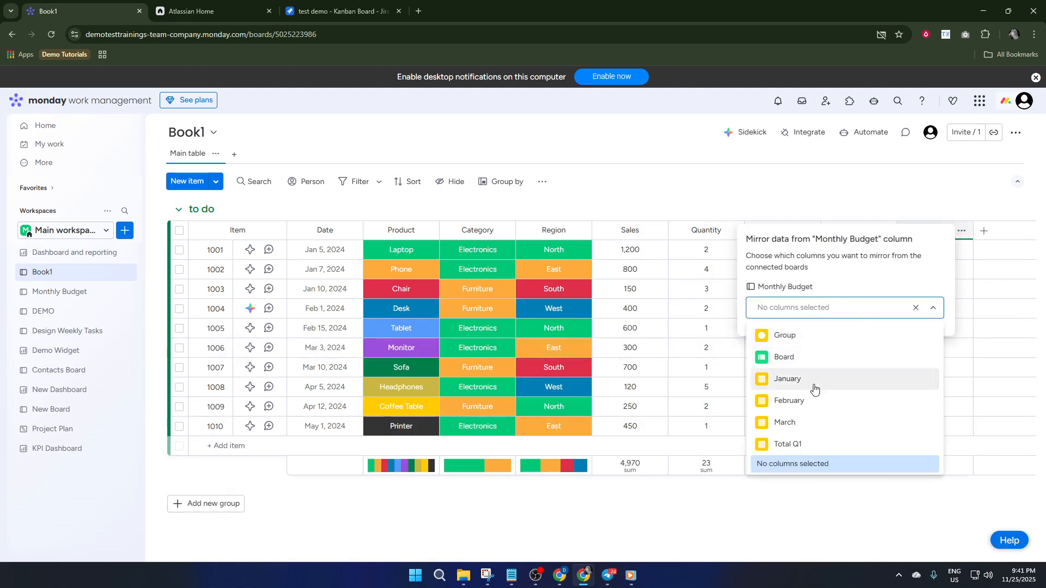
pyautogui.click(816, 444)
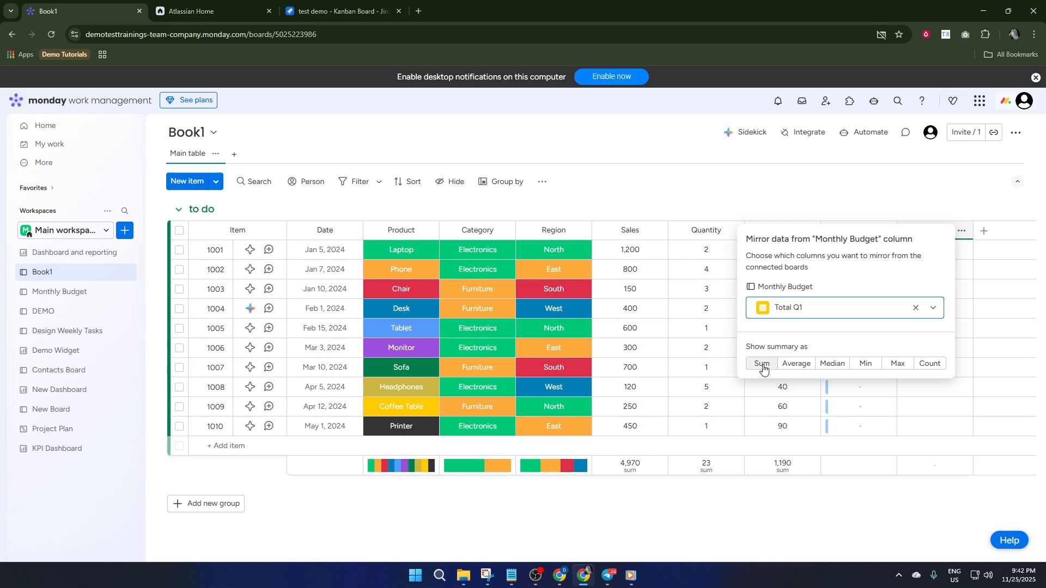
pyautogui.click(762, 365)
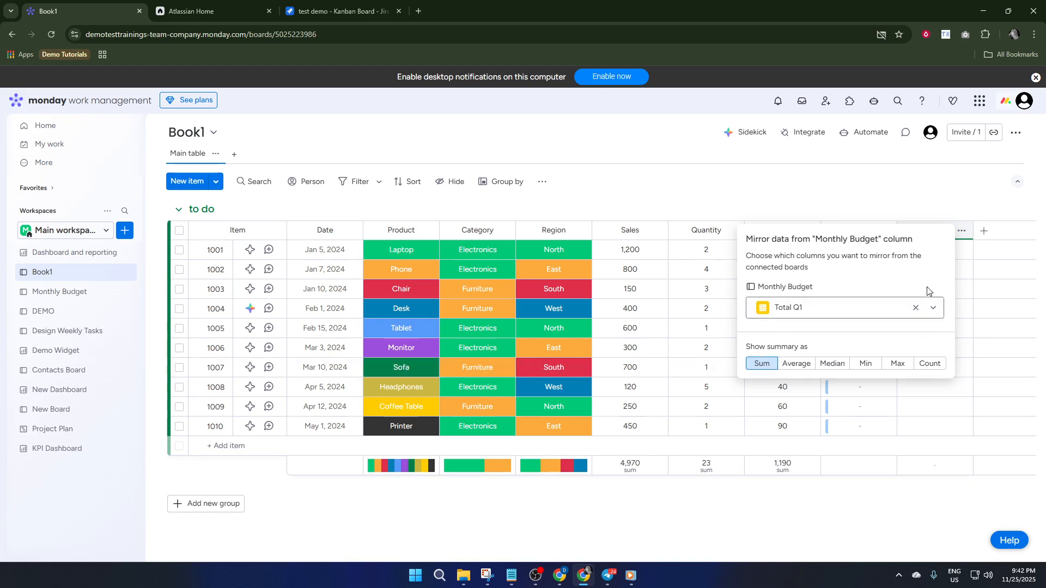
pyautogui.click(964, 258)
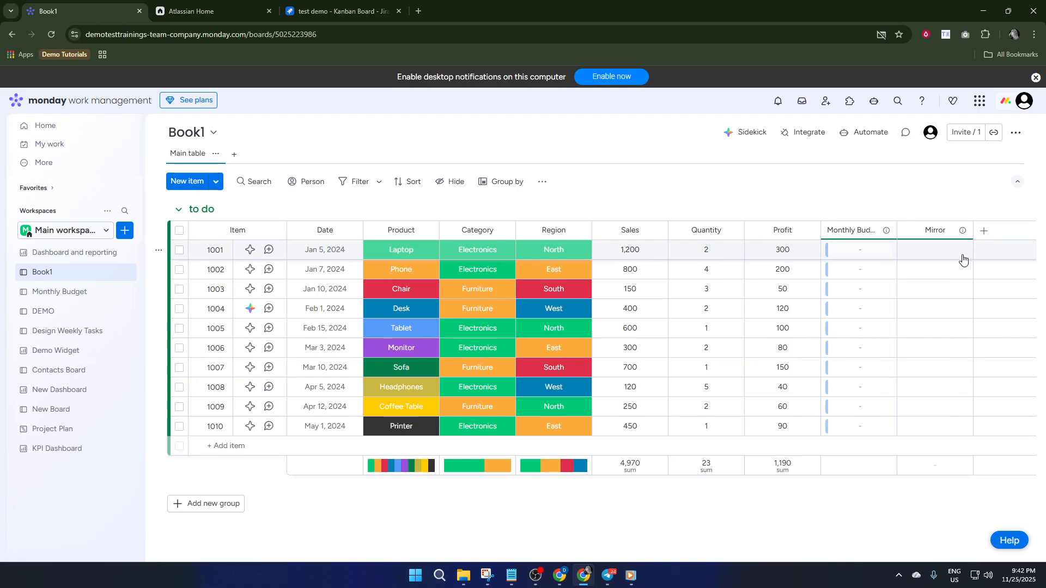
# - Link item 1001 to the Apples item in the Monthly Budget column
pyautogui.click(862, 254)
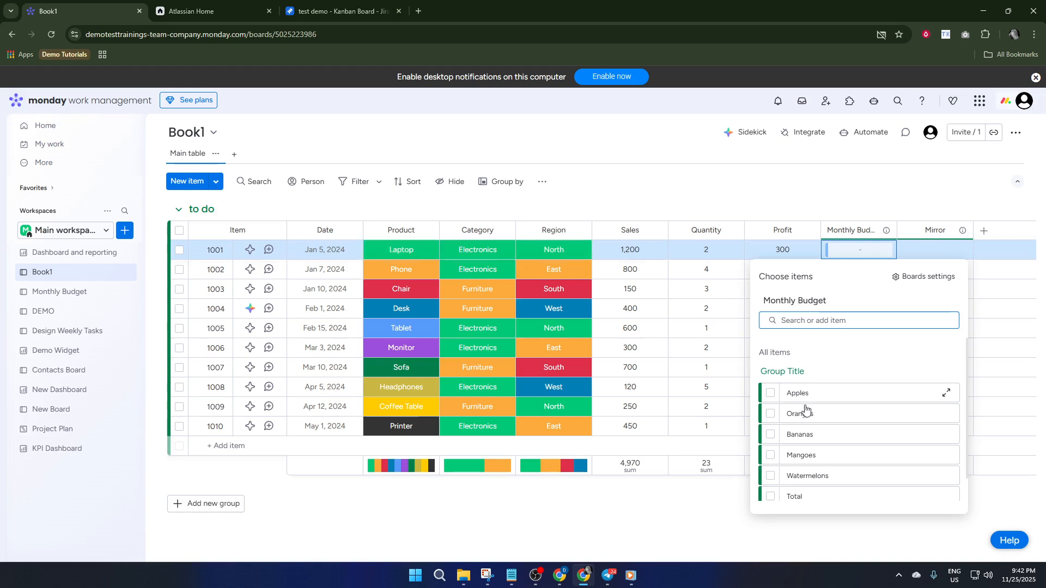
pyautogui.scroll(-1, 804, 425)
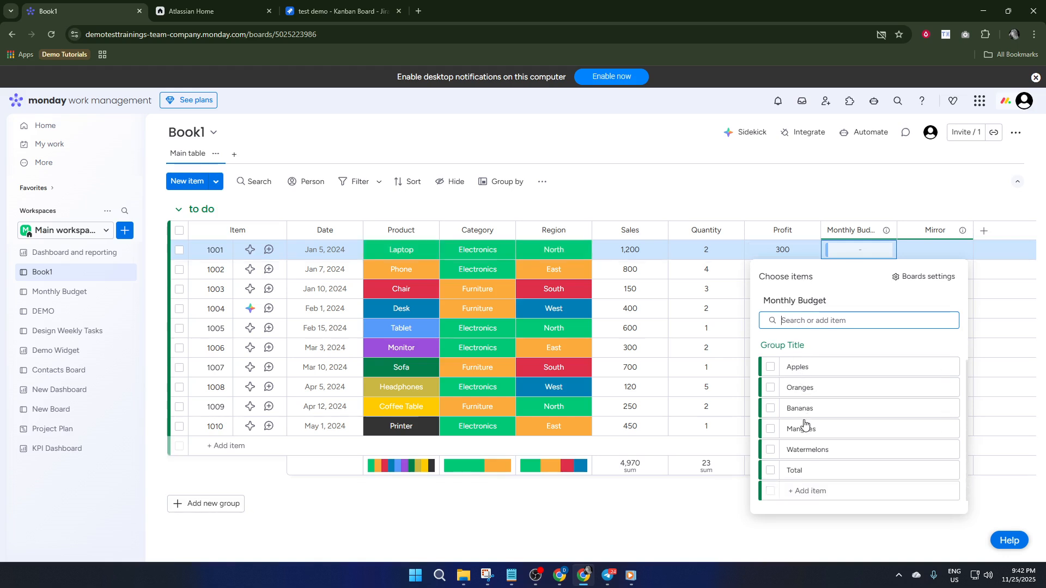
pyautogui.click(772, 371)
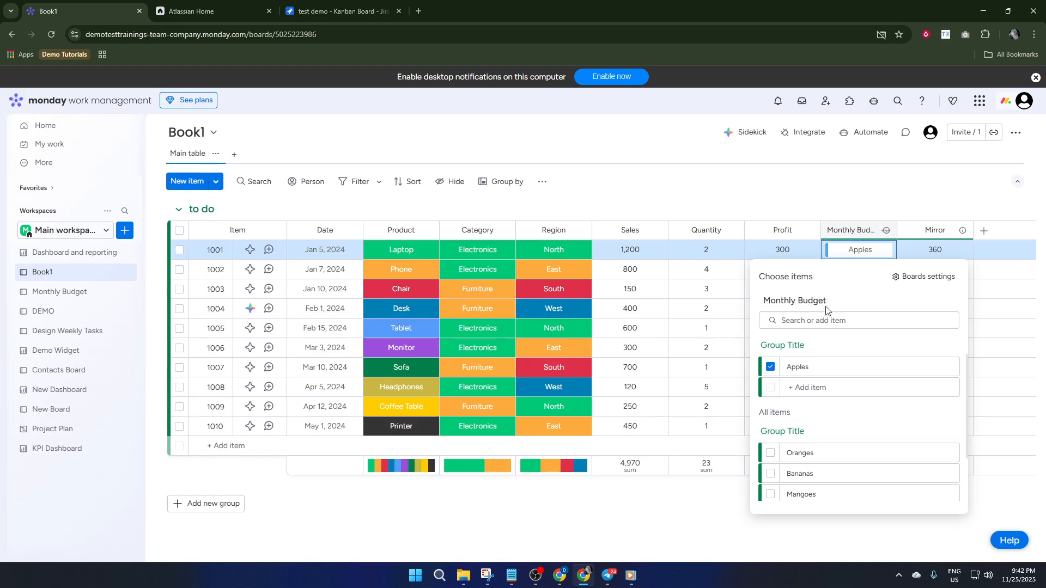
pyautogui.click(767, 392)
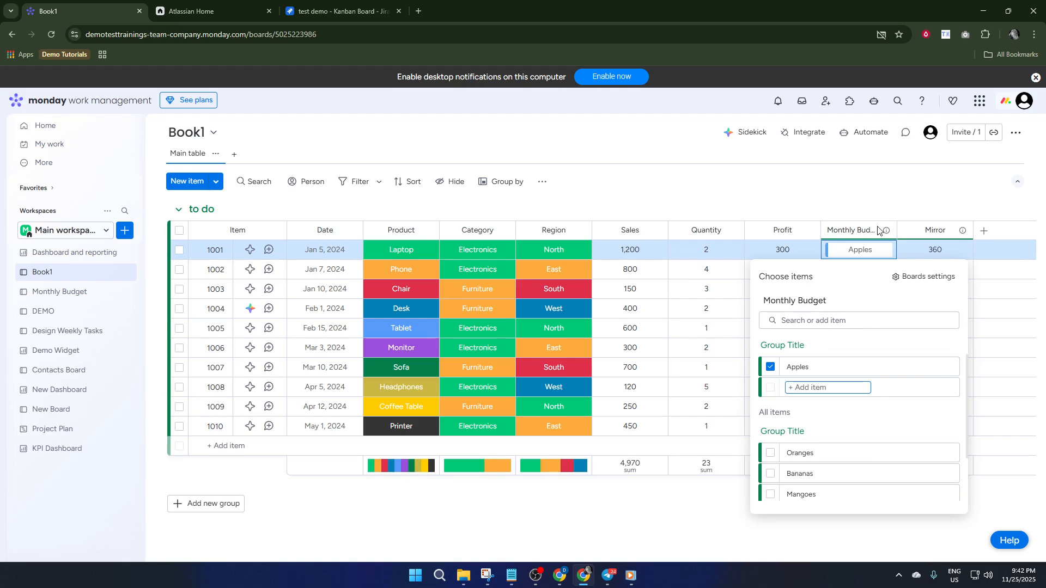
pyautogui.click(882, 210)
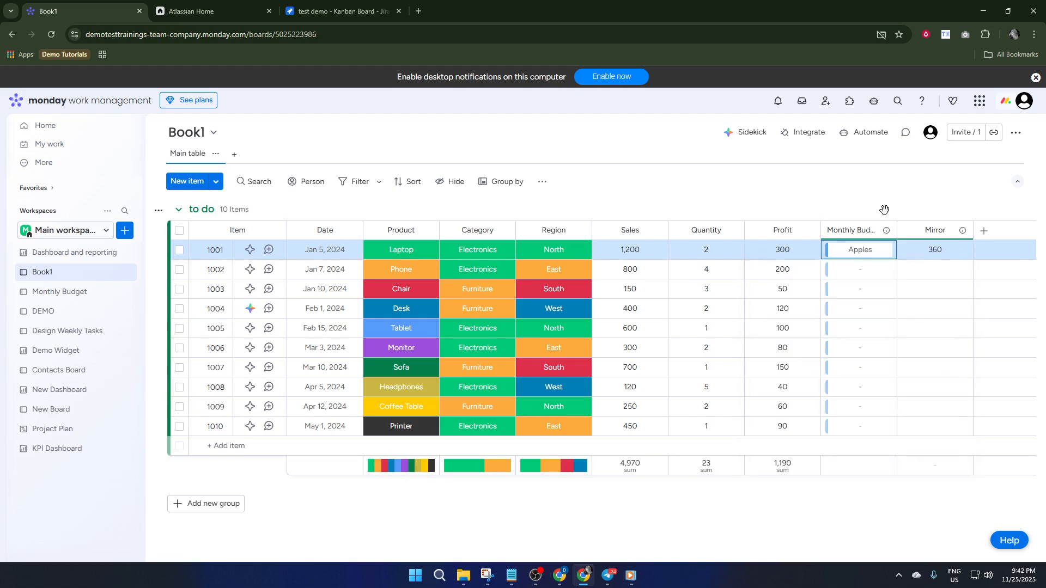
# - Link item 1002 to the Oranges item in the Monthly Budget column
pyautogui.click(861, 274)
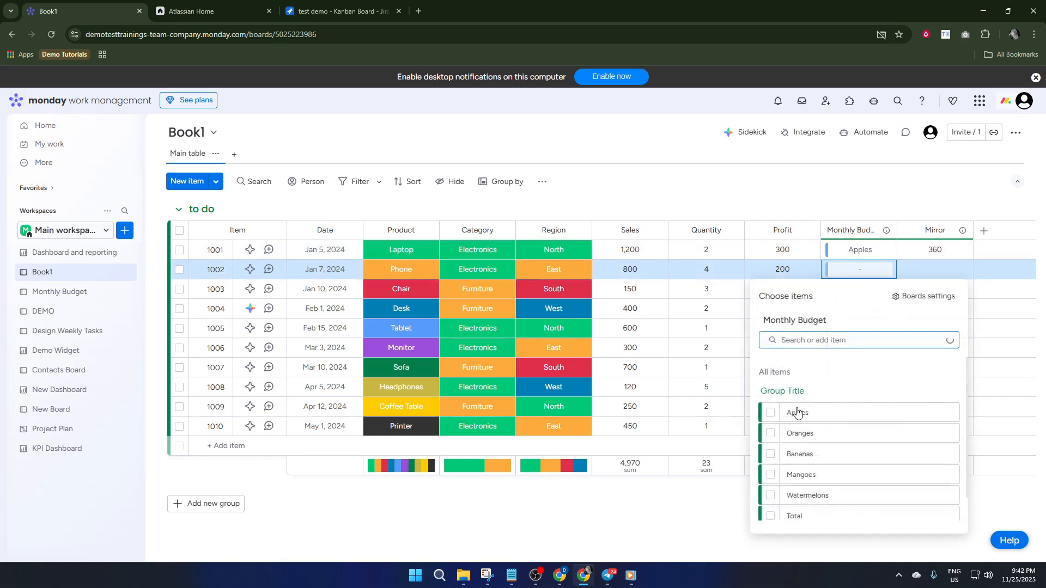
pyautogui.click(770, 435)
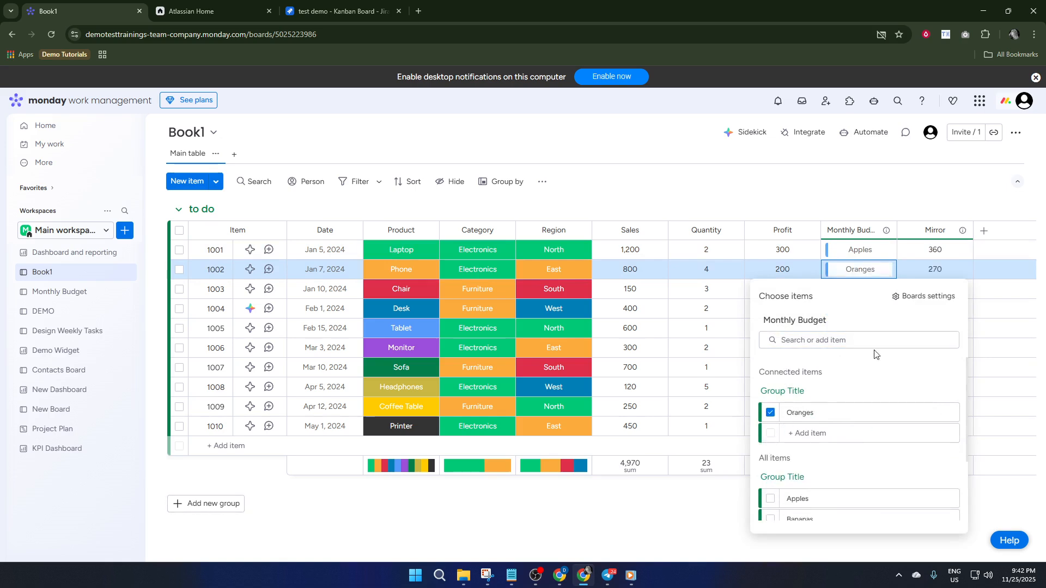
pyautogui.click(893, 201)
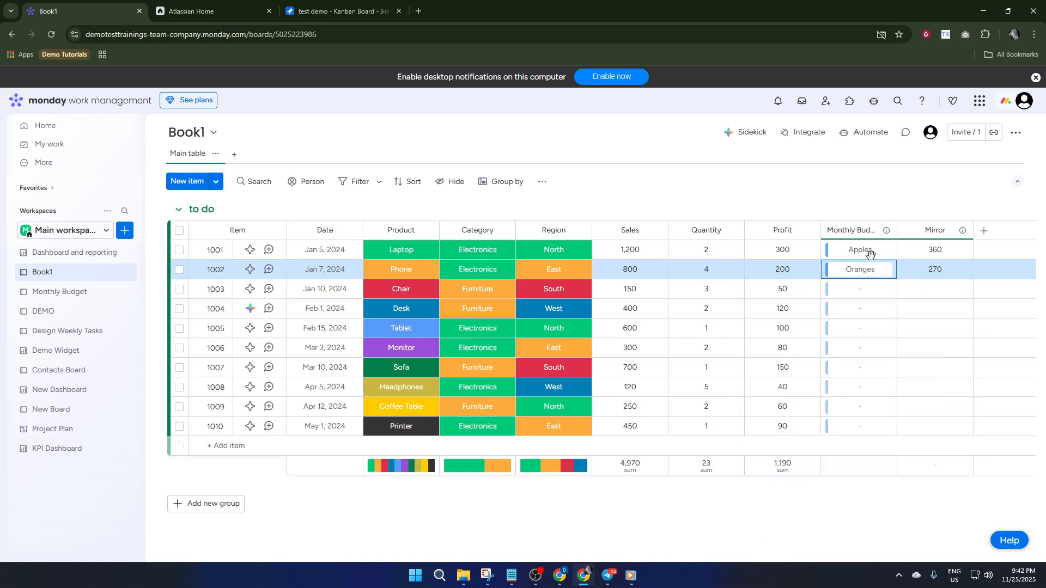
pyautogui.click(930, 271)
pyautogui.click(909, 288)
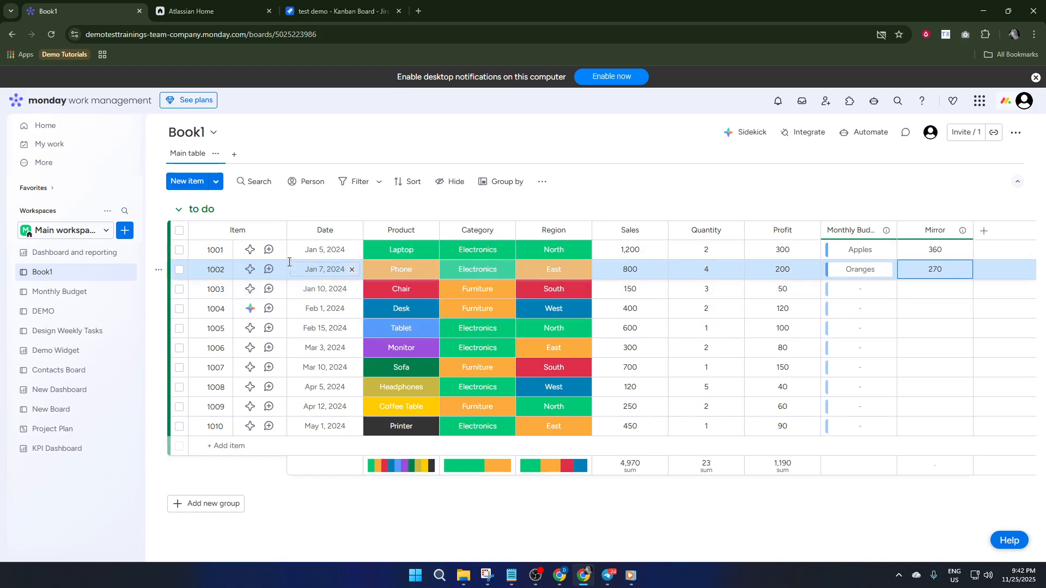
# - Create a dashboard in the main workspace with the default name New Dashboard and Main privacy
pyautogui.click(129, 231)
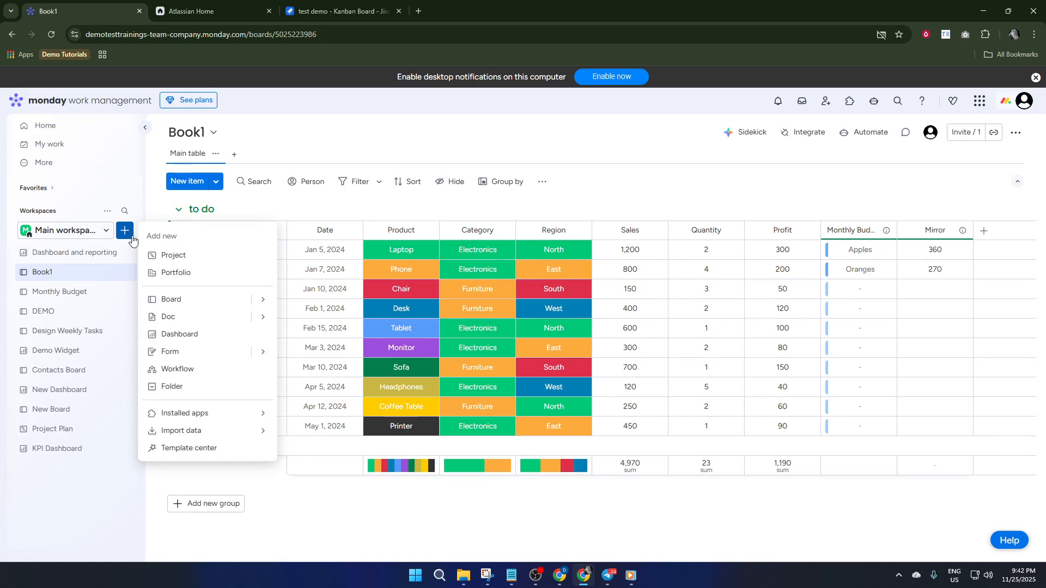
pyautogui.click(194, 334)
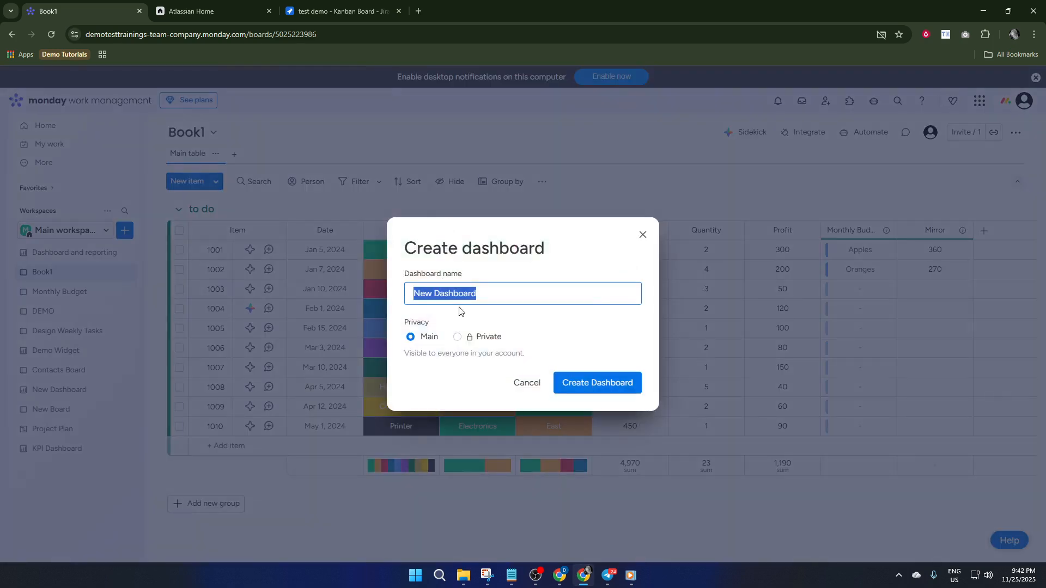
pyautogui.click(582, 387)
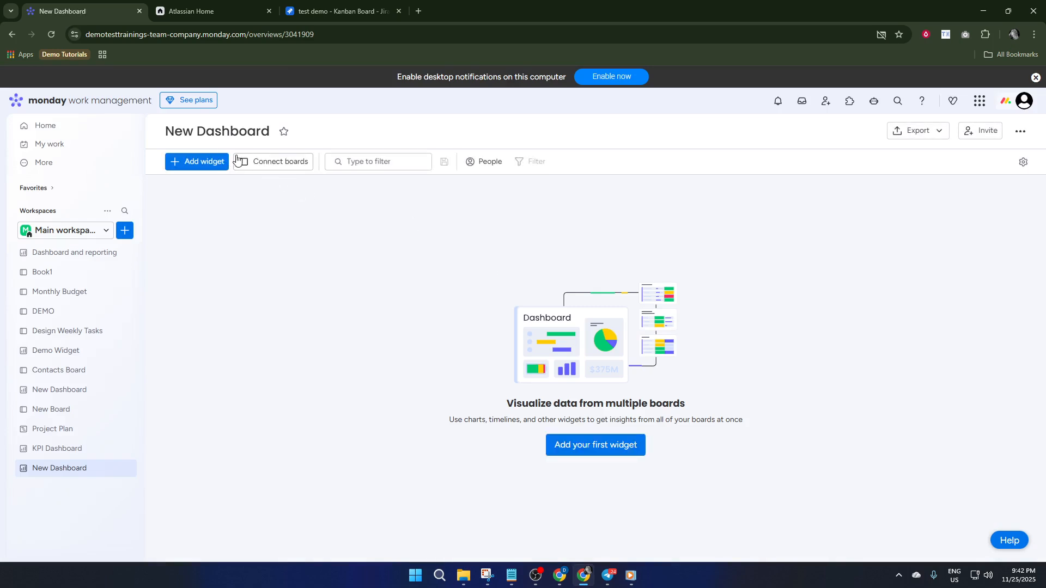
# - Connect the Book1 and Monthly Budget boards to the new dashboard
pyautogui.click(259, 164)
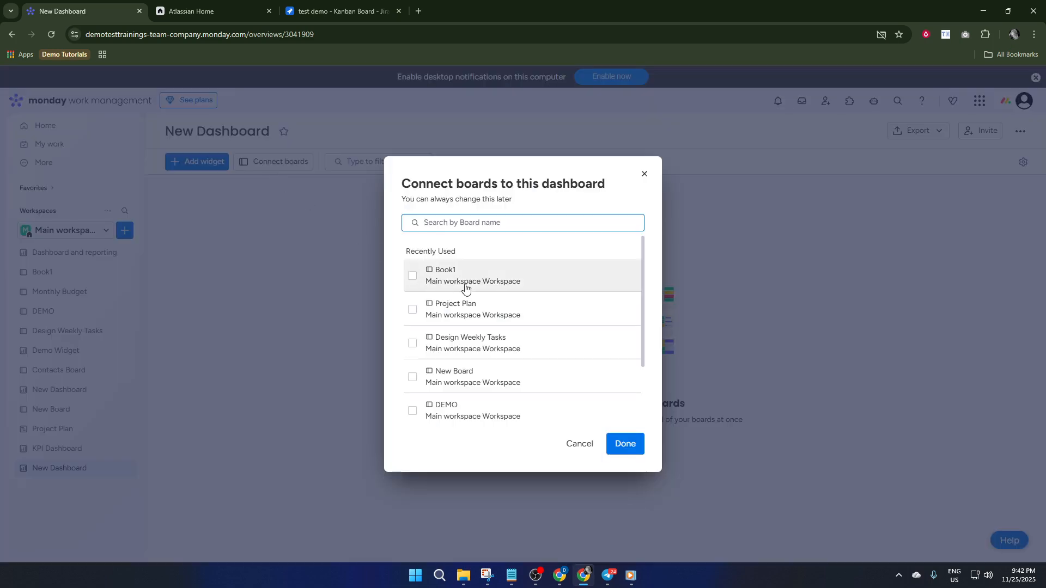
pyautogui.click(417, 276)
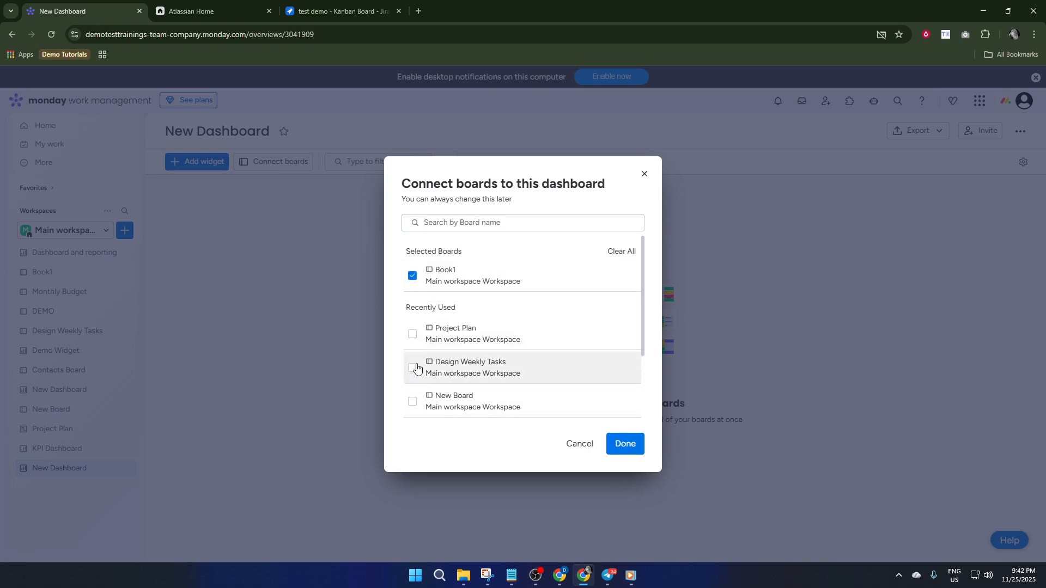
pyautogui.scroll(-2, 425, 348)
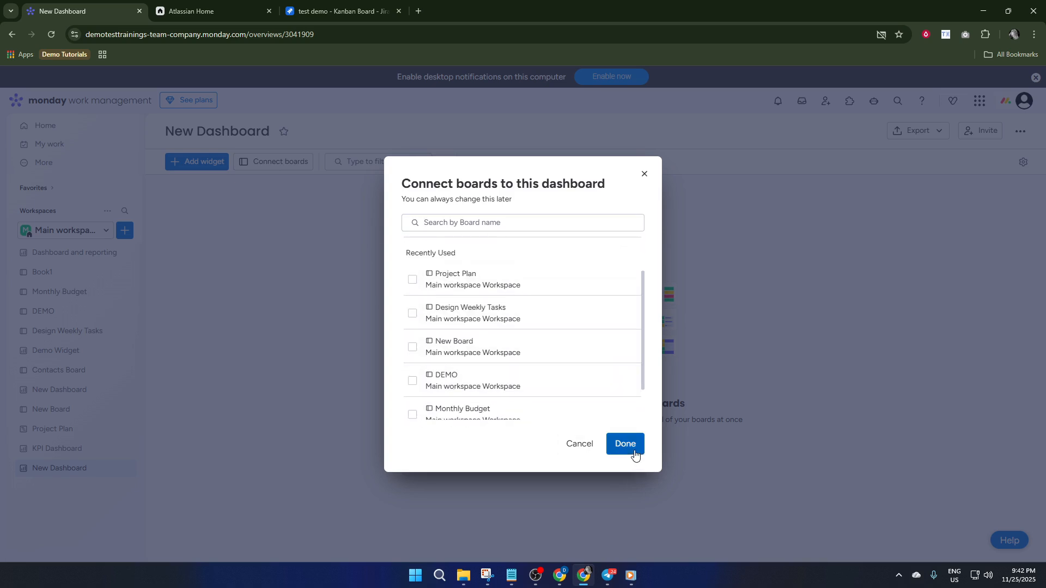
pyautogui.click(414, 417)
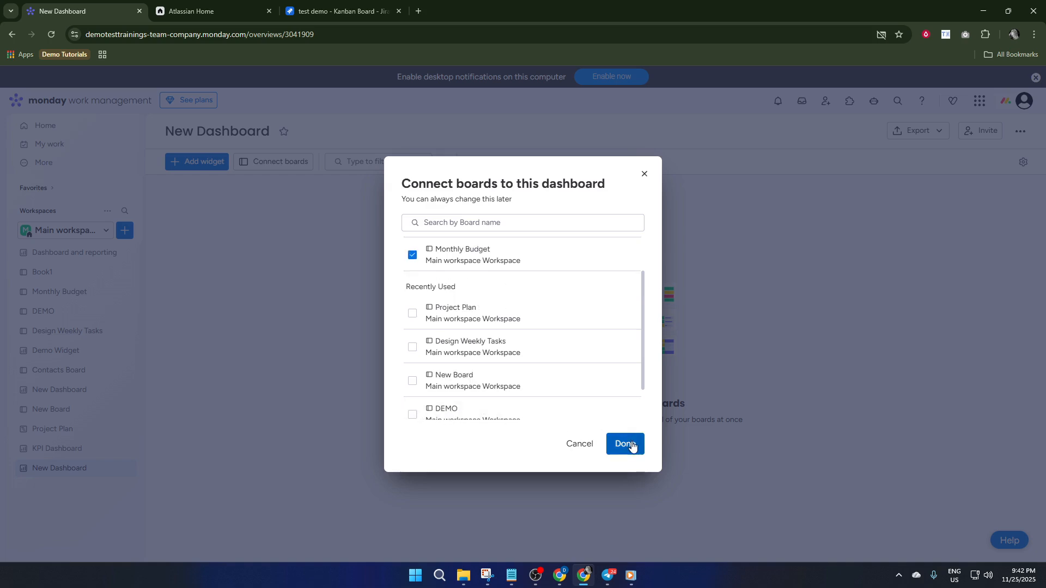
pyautogui.click(631, 442)
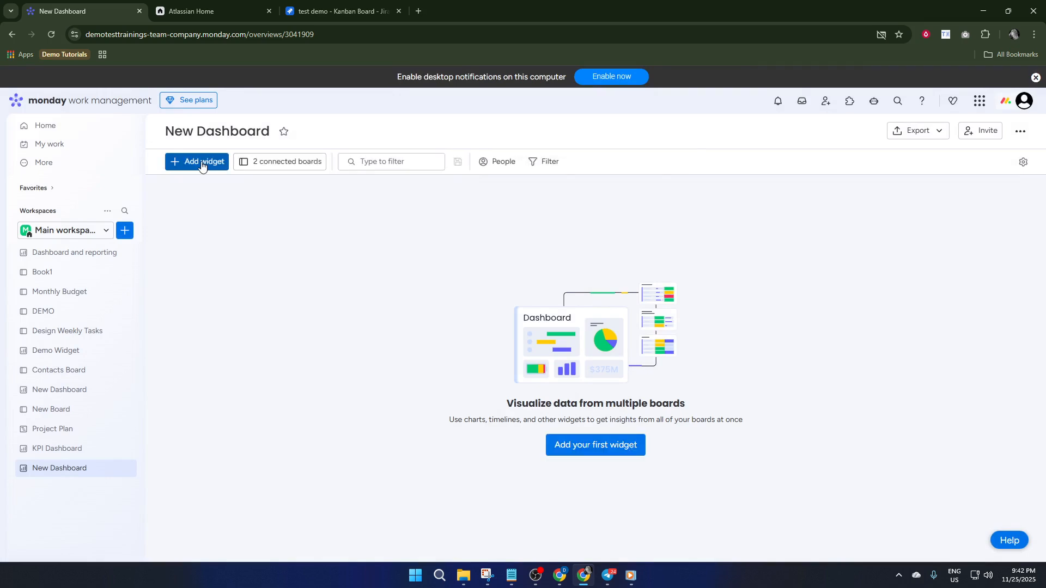
# - Add a Numbers widget to the dashboard and open its unit and calculation settings
pyautogui.click(201, 162)
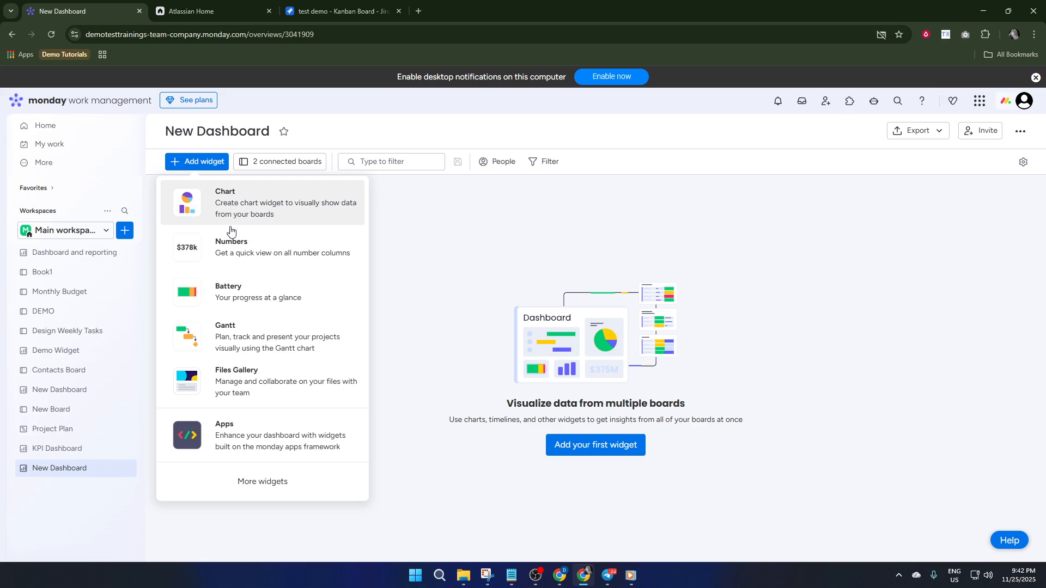
pyautogui.click(243, 258)
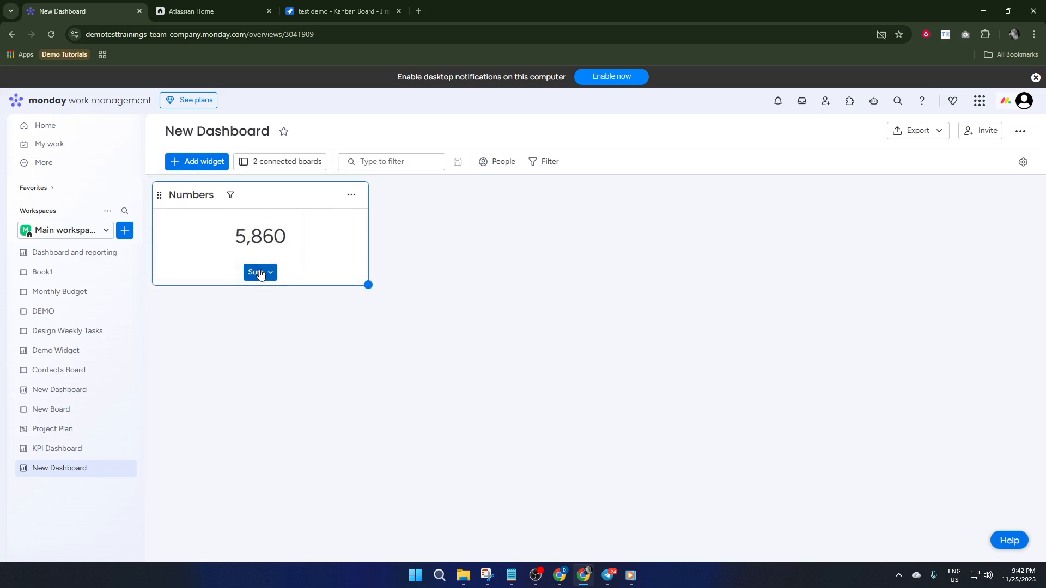
pyautogui.click(257, 272)
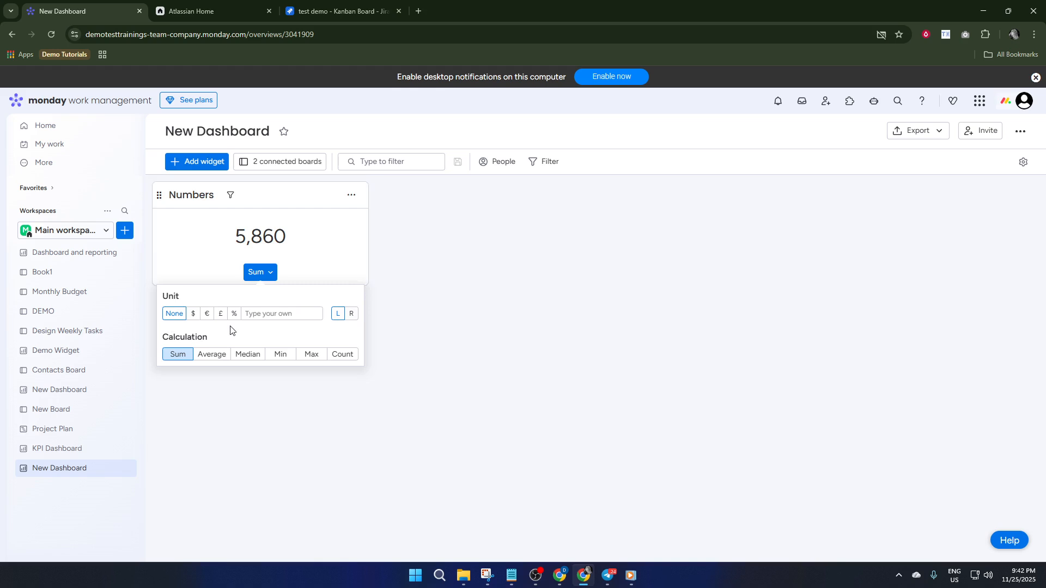
# - Add a second Numbers widget to the dashboard and set its calculation to Average
pyautogui.click(206, 162)
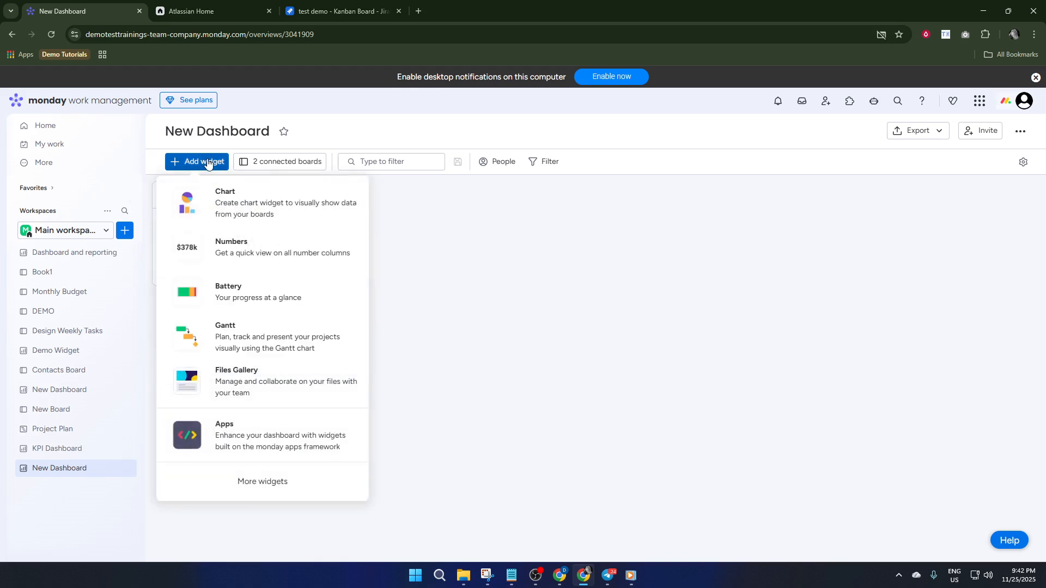
pyautogui.click(239, 251)
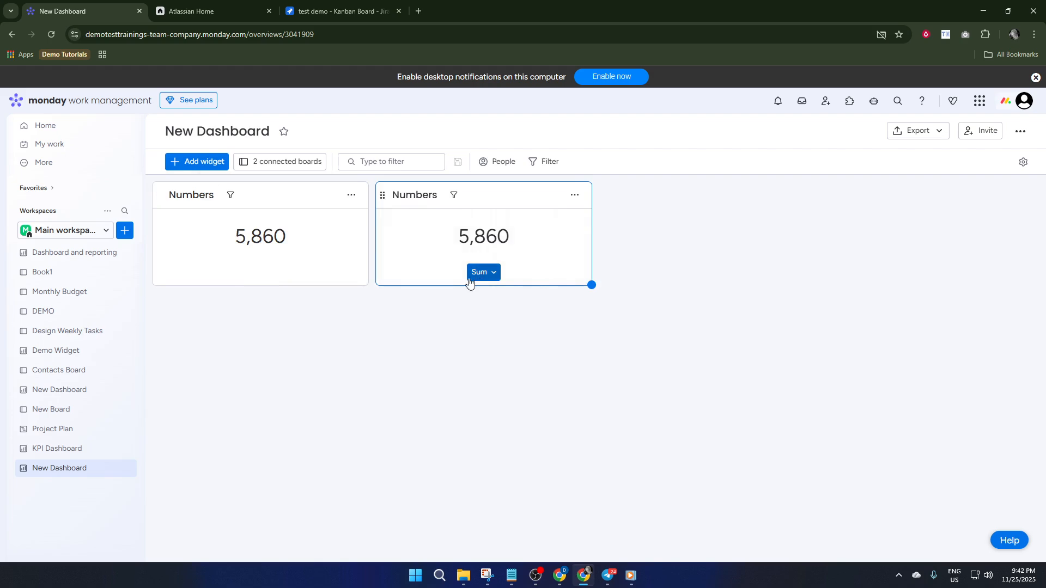
pyautogui.click(490, 283)
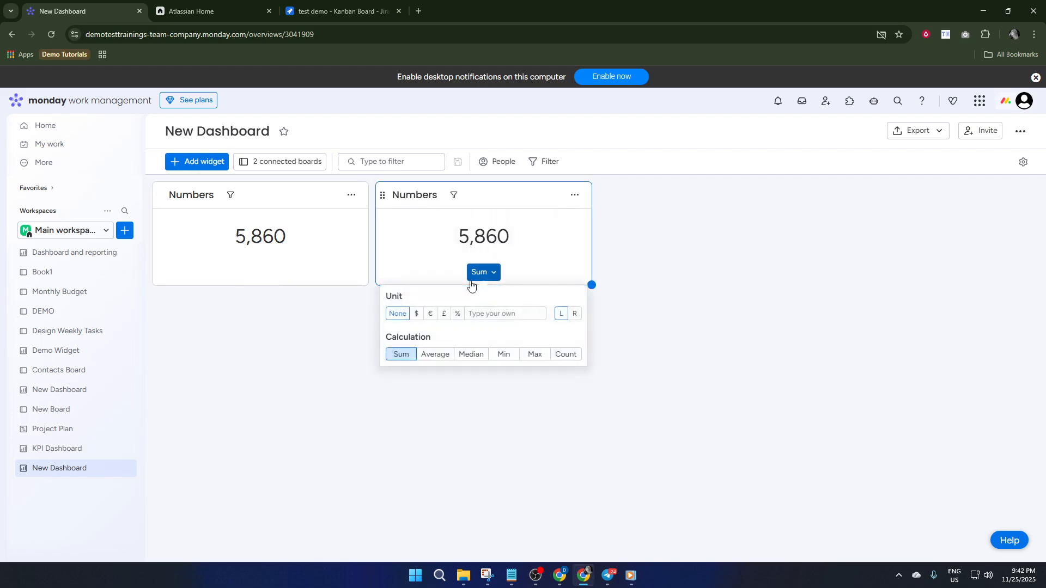
pyautogui.click(440, 358)
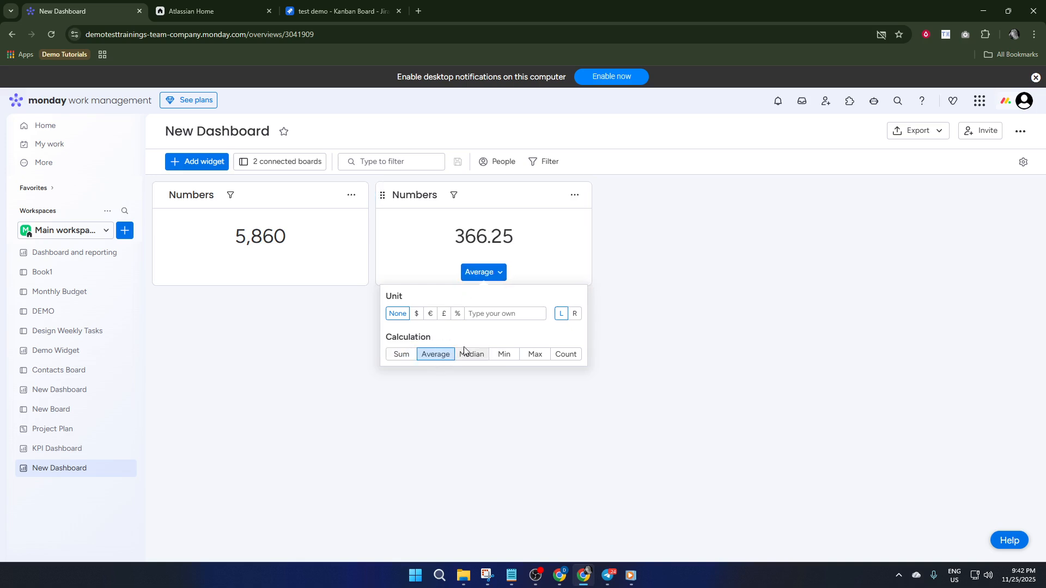